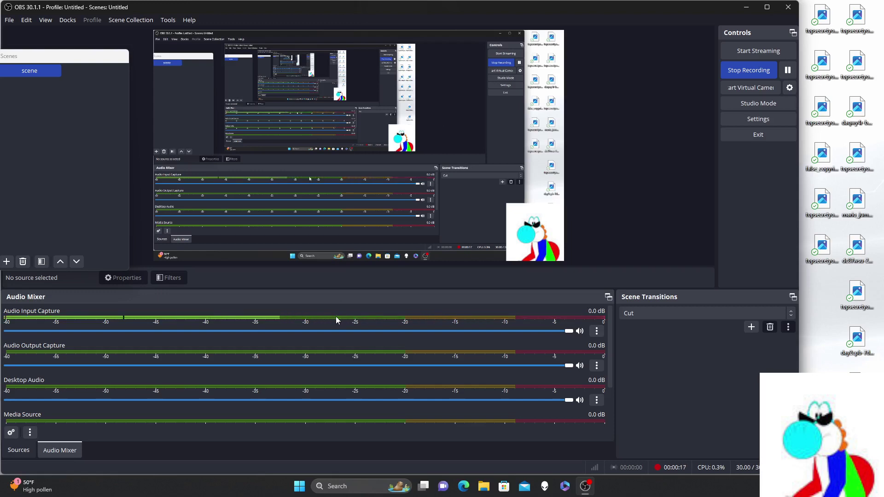
# Turn on the eye toggles for Audio Move (closed) and Audio Move (open) in the microphone's filters.
pyautogui.rightClick(335, 316)
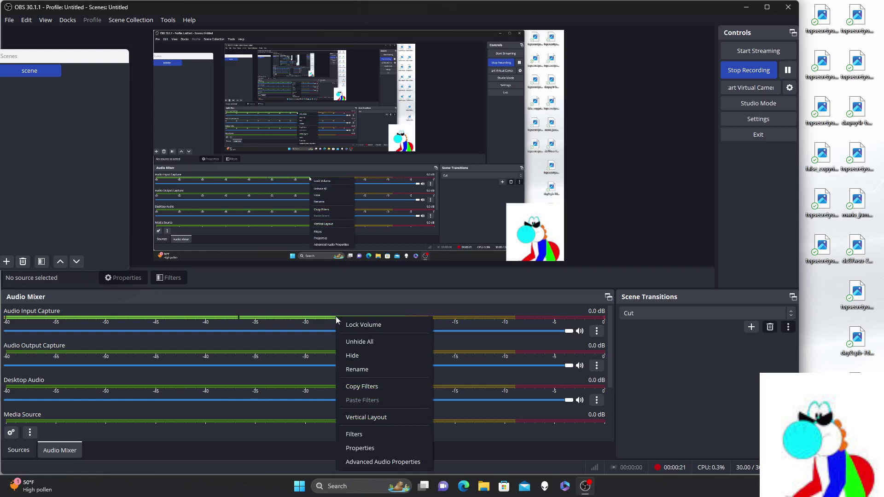
pyautogui.click(368, 435)
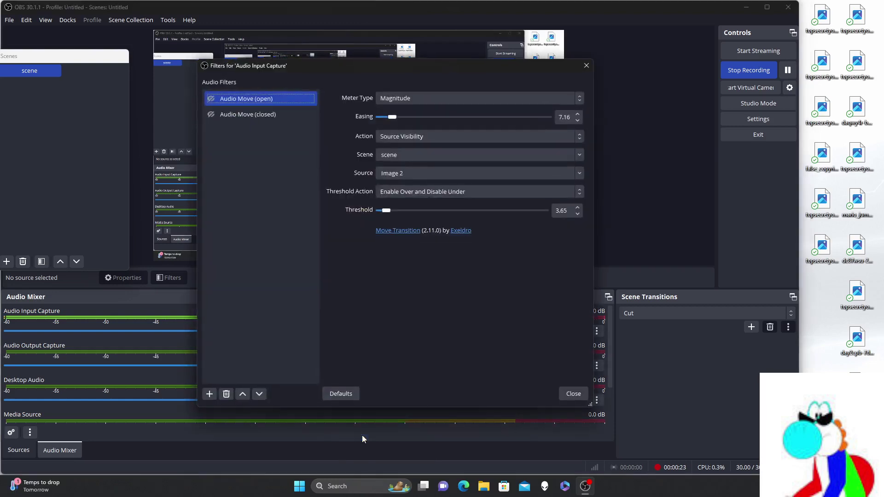
pyautogui.click(211, 113)
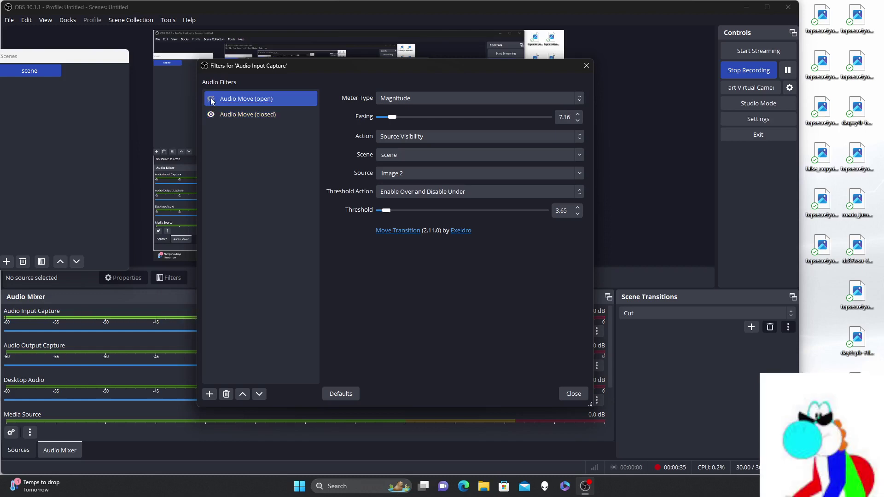
pyautogui.click(211, 99)
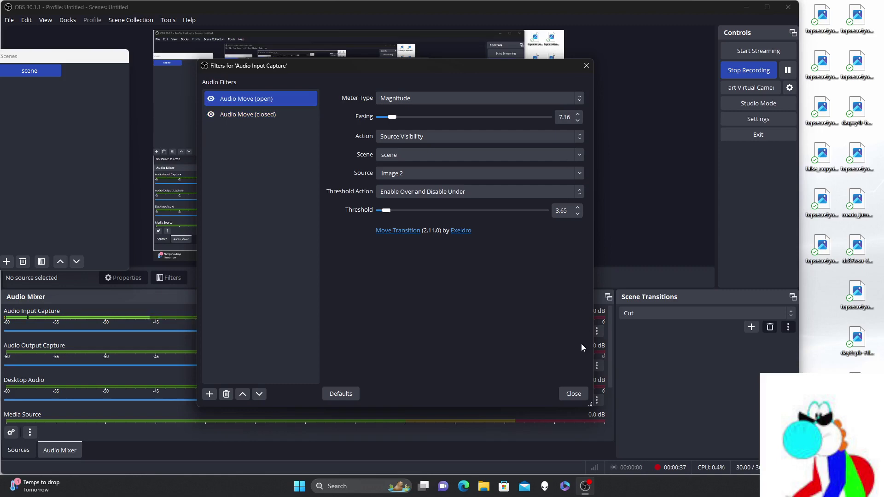
pyautogui.click(576, 394)
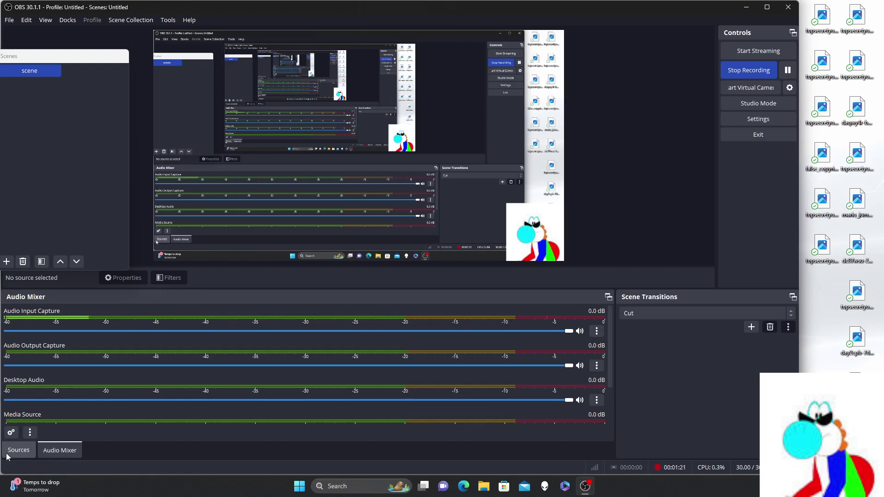
# In the scene's source list, try Video Capture Device, Display Capture and Game Capture.
pyautogui.click(26, 454)
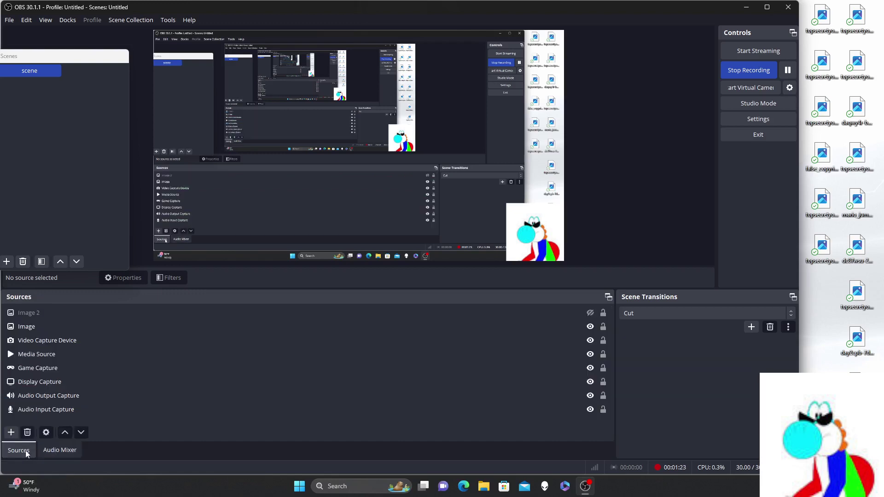
pyautogui.click(50, 395)
pyautogui.click(51, 341)
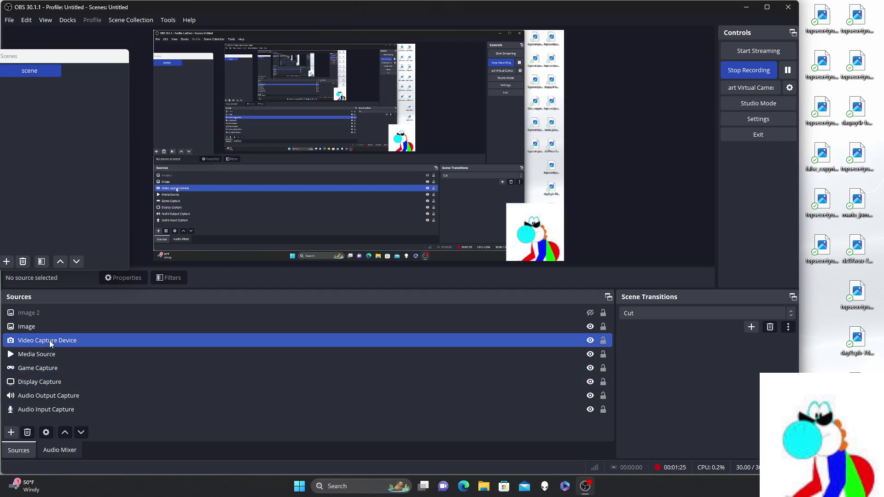
pyautogui.click(187, 269)
pyautogui.click(104, 327)
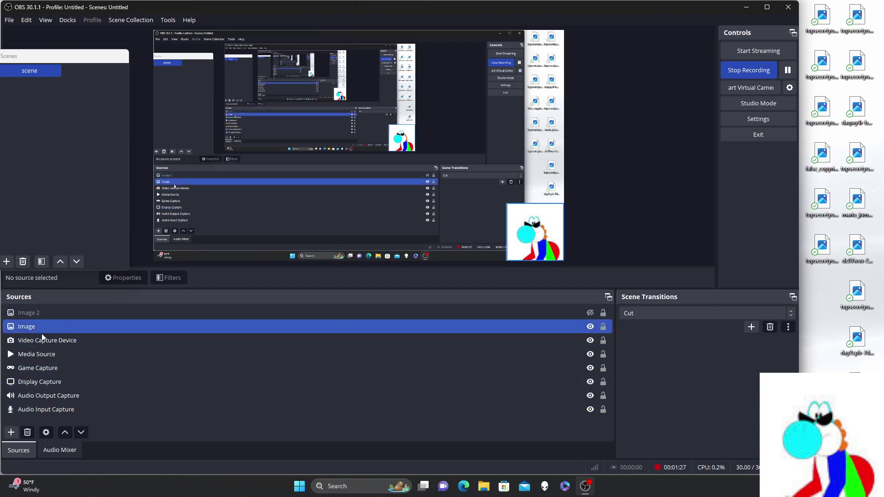
pyautogui.click(37, 386)
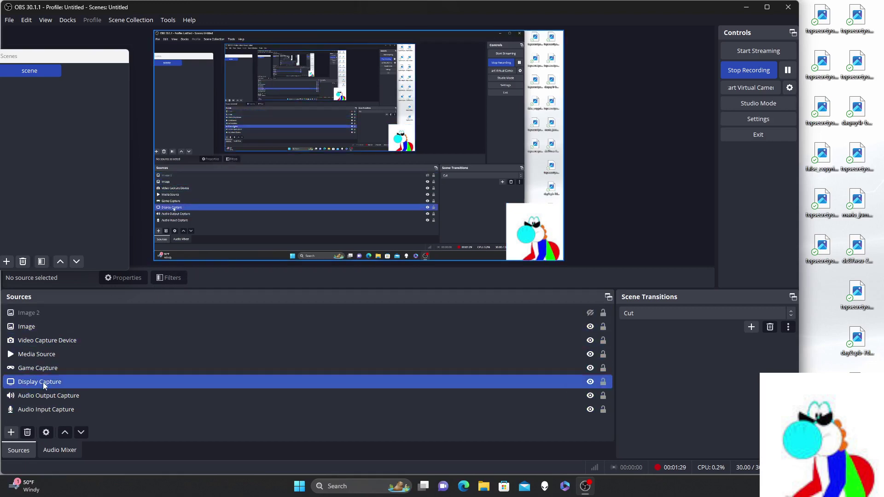
pyautogui.click(41, 371)
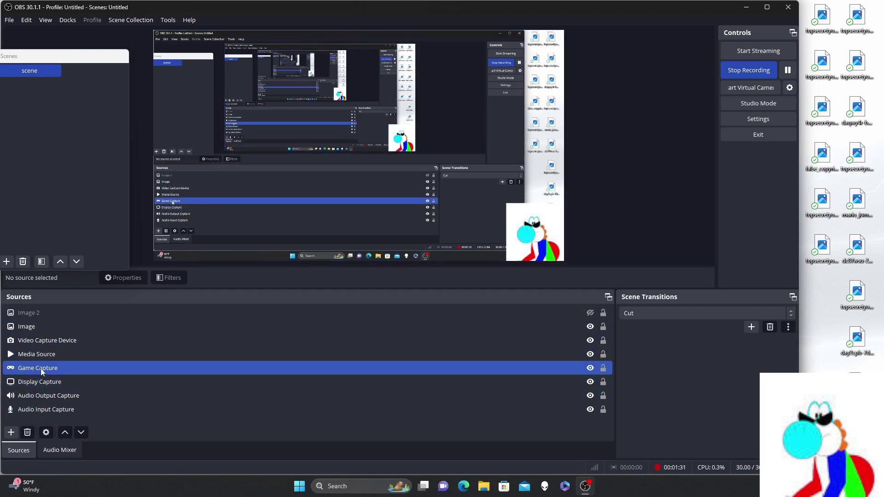
pyautogui.click(38, 386)
# Select only the Video Capture Device source and activate its feed to show the Switch.
pyautogui.click(37, 396)
pyautogui.click(38, 367)
pyautogui.click(38, 367)
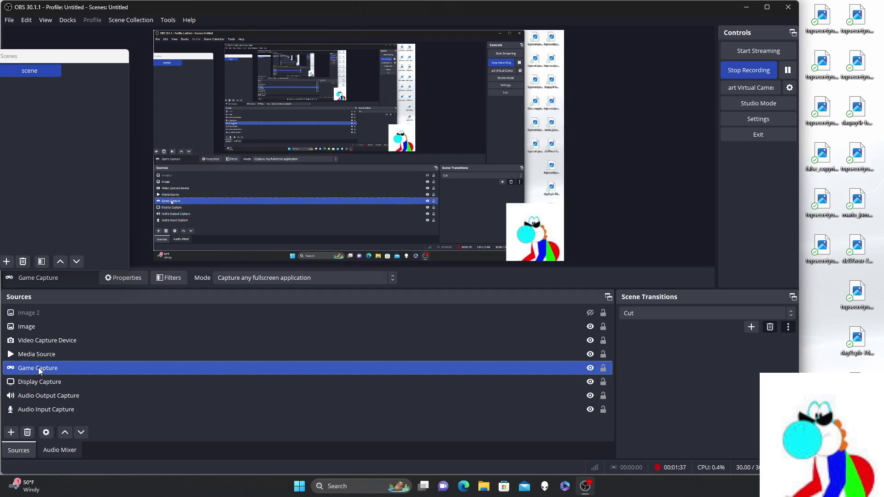
pyautogui.keyDown('shift'); pyautogui.click(36, 384); pyautogui.keyUp('shift')
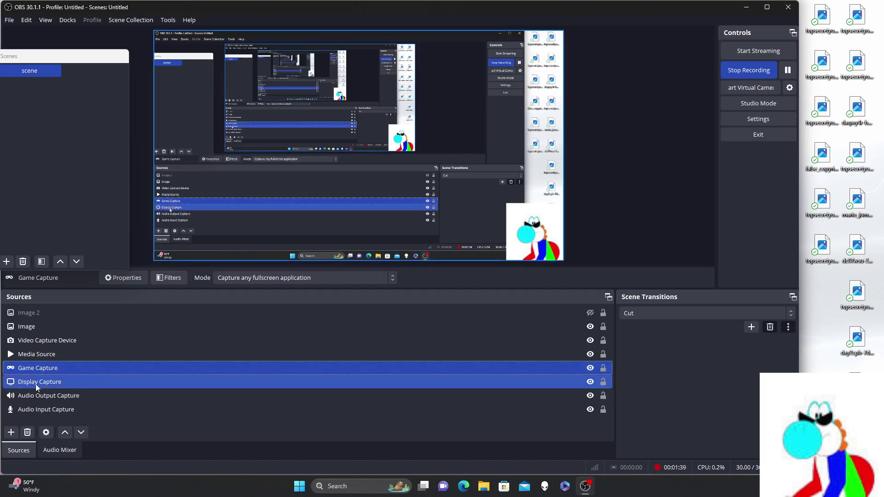
pyautogui.keyDown('ctrl'); pyautogui.click(36, 384); pyautogui.keyUp('ctrl')
pyautogui.click(37, 341)
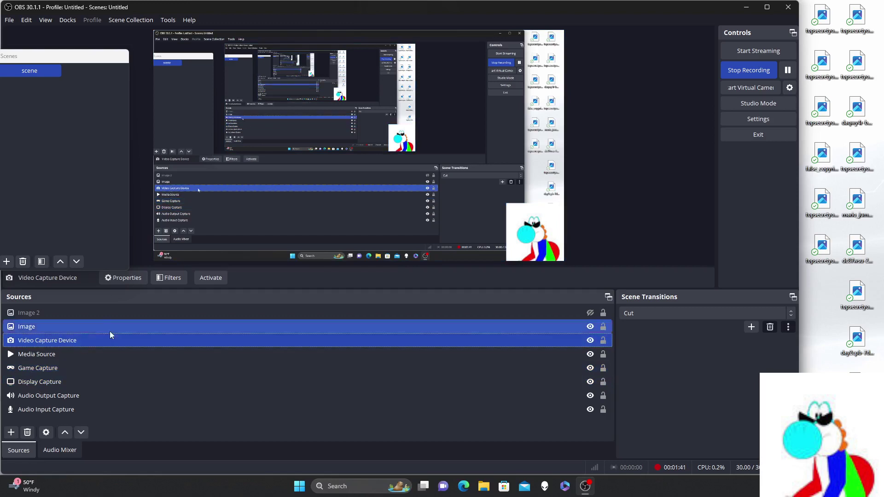
pyautogui.click(211, 278)
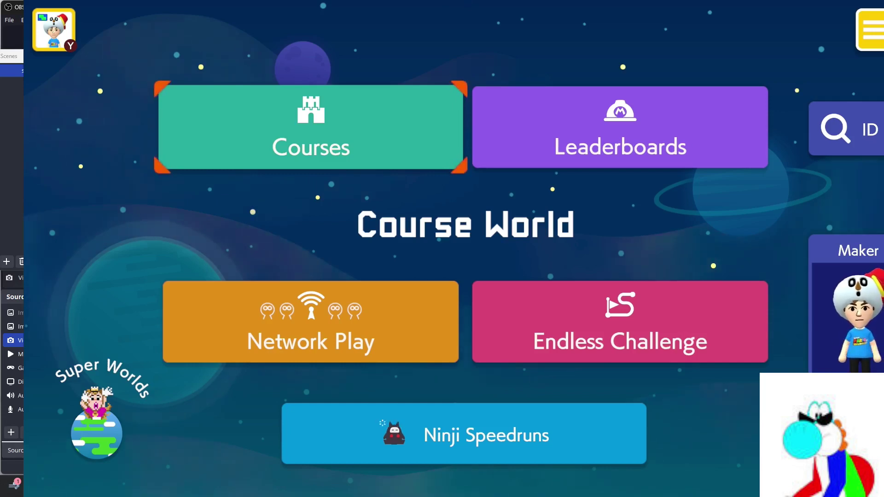
# From the maker profile's Uploaded Courses, pick Zelda Dungeon 2 and start playing it.
pyautogui.press('y')
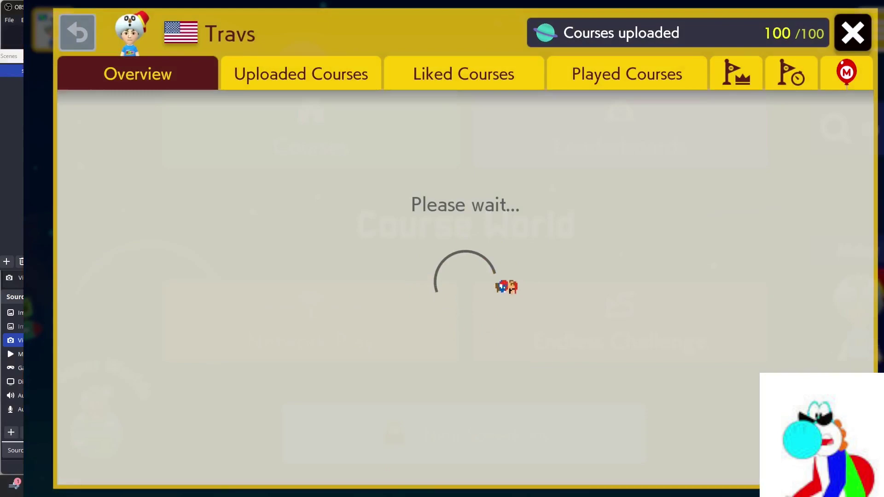
pyautogui.press('r')
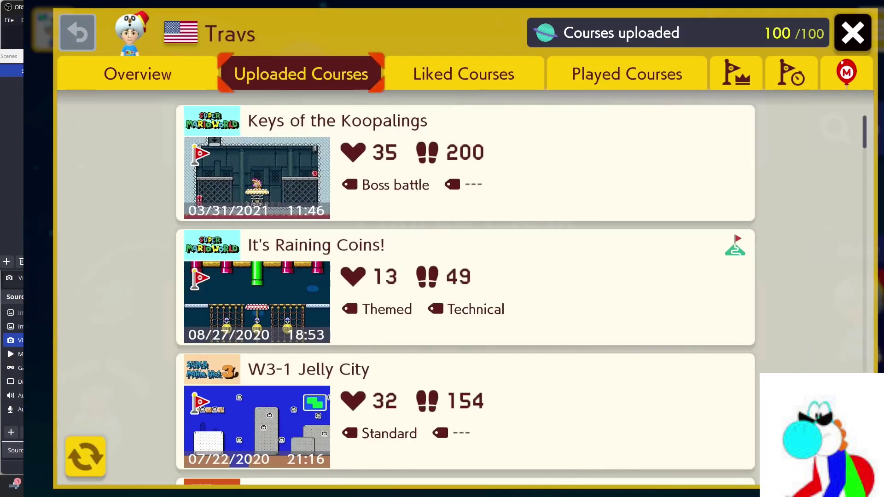
pyautogui.press('Down')
pyautogui.press('Down')
pyautogui.press('Down')
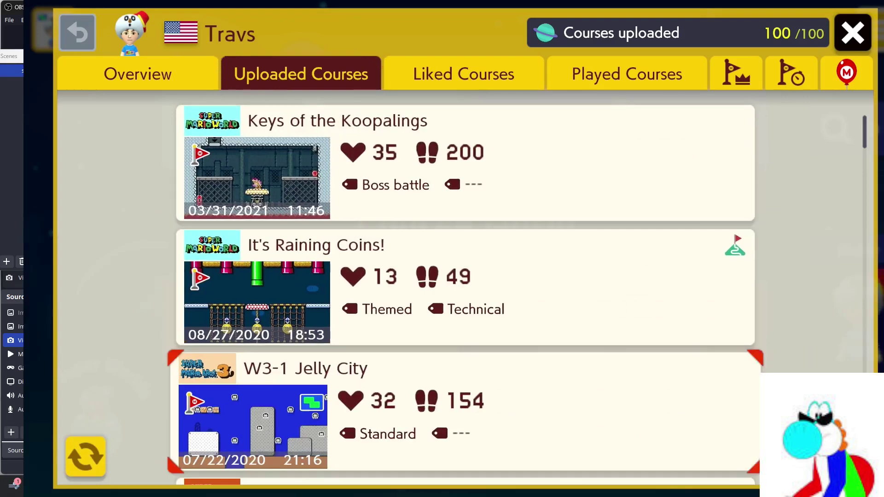
pyautogui.press('Down')
pyautogui.press('Down')
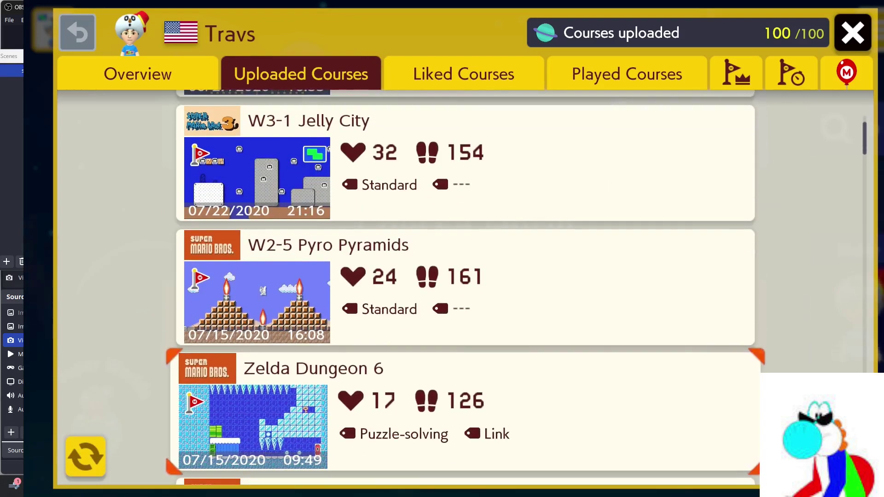
pyautogui.press('Down')
pyautogui.press('Down')
pyautogui.press('Down')
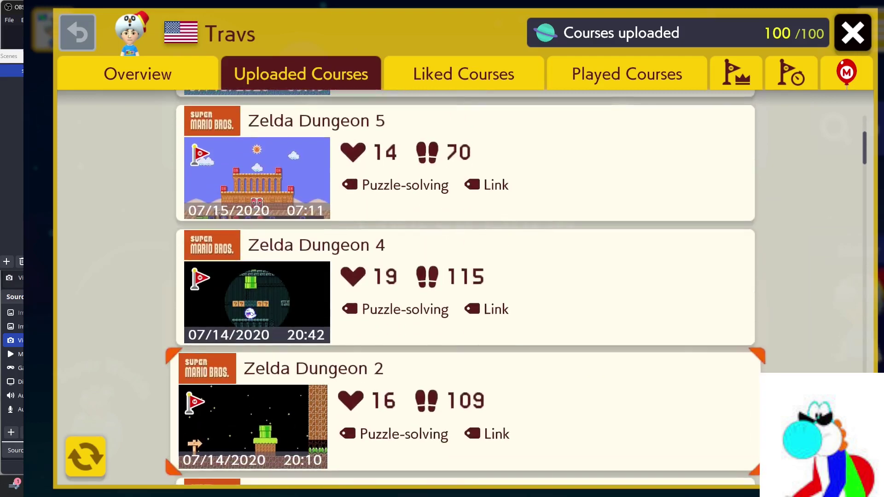
pyautogui.press('Return')
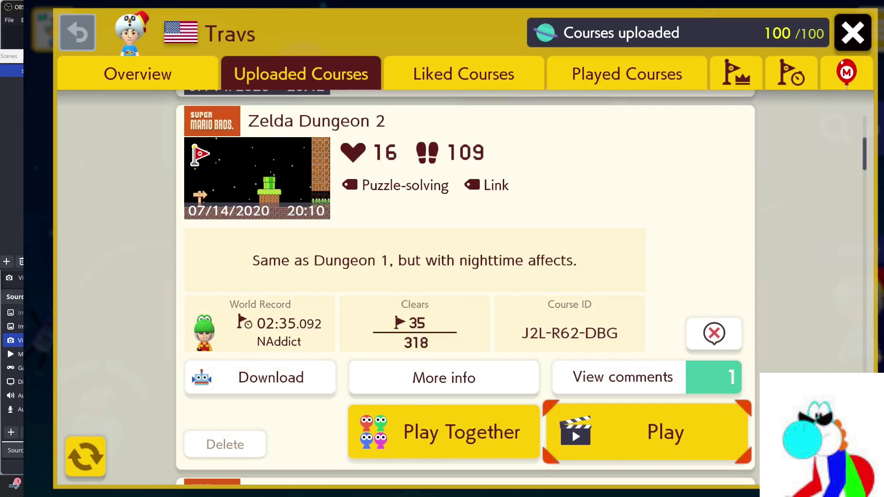
pyautogui.press('Return')
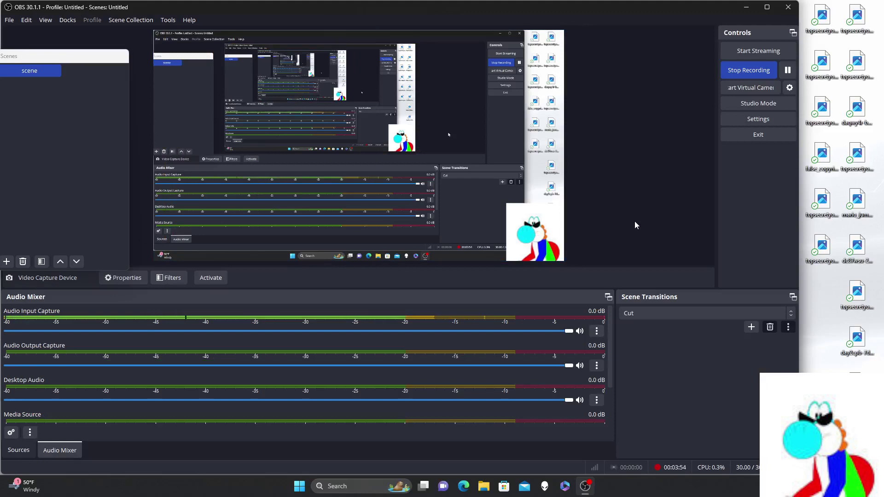
# Set the microphone's Audio Move (open) Easing to 2.75 and close the filters window.
pyautogui.rightClick(234, 321)
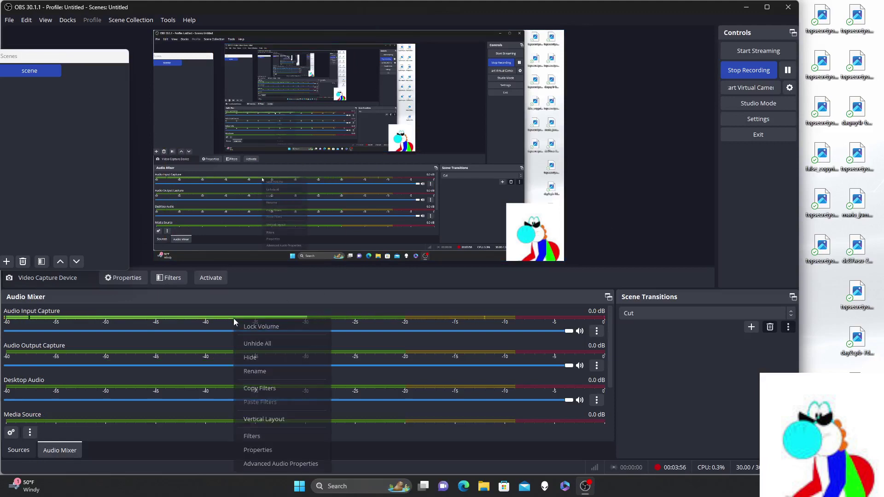
pyautogui.click(264, 440)
pyautogui.moveTo(393, 118); pyautogui.dragTo(386, 124)
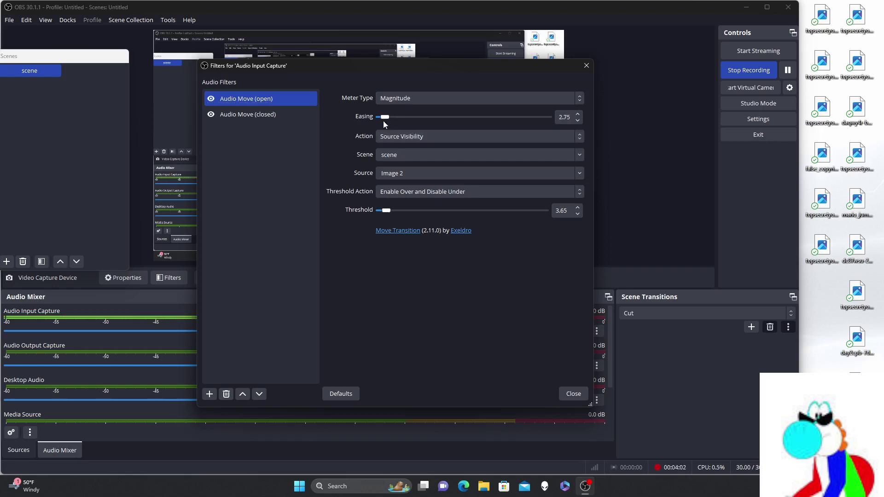
pyautogui.click(573, 394)
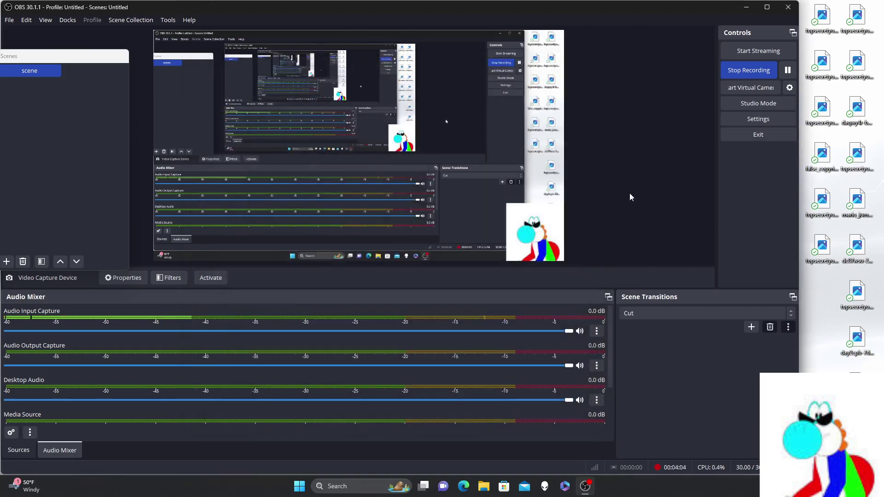